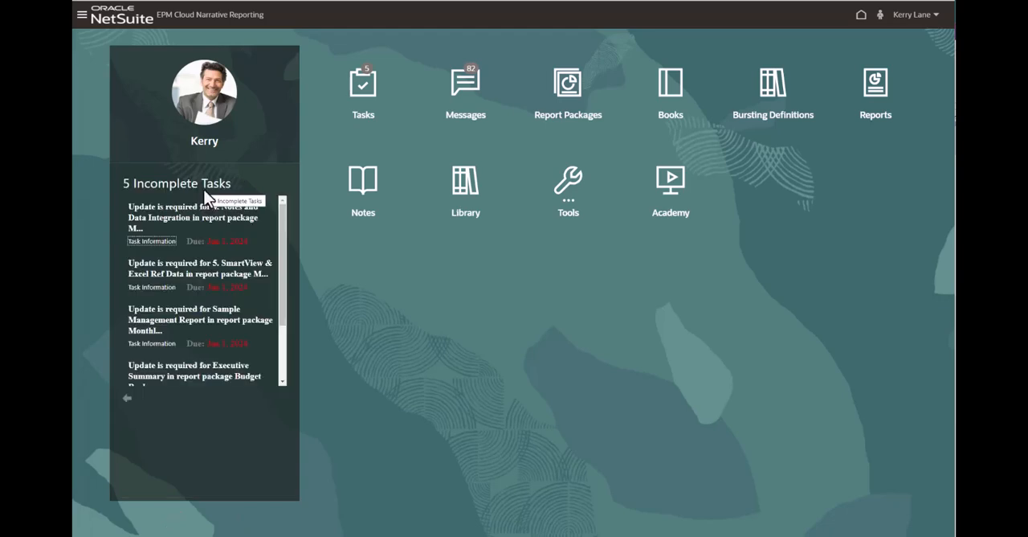
- Review the task information for the 4. Notes and Data Integration doclet, close it, and return to the announcements summary
{"action": "left_click", "coordinate": [164, 246]}
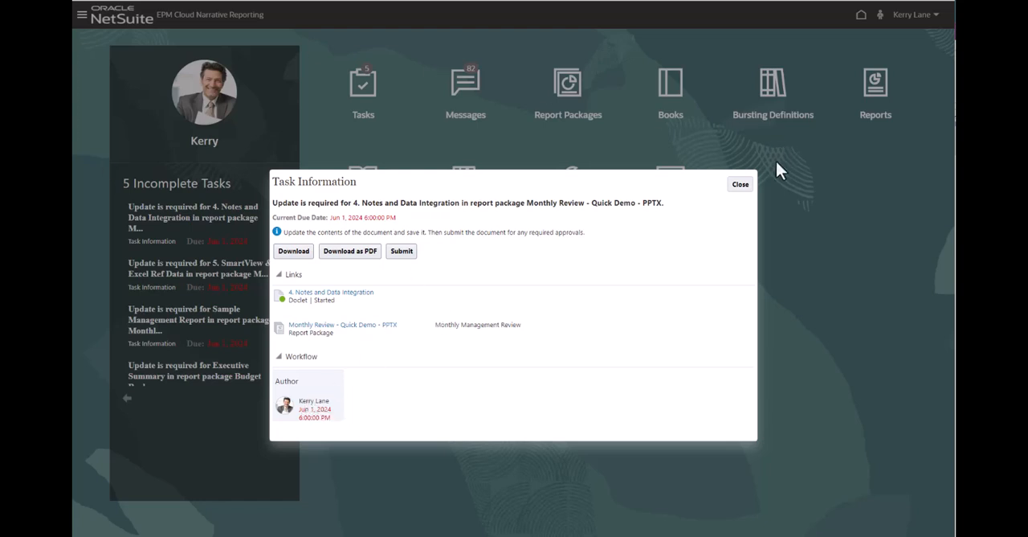
{"action": "left_click", "coordinate": [742, 188]}
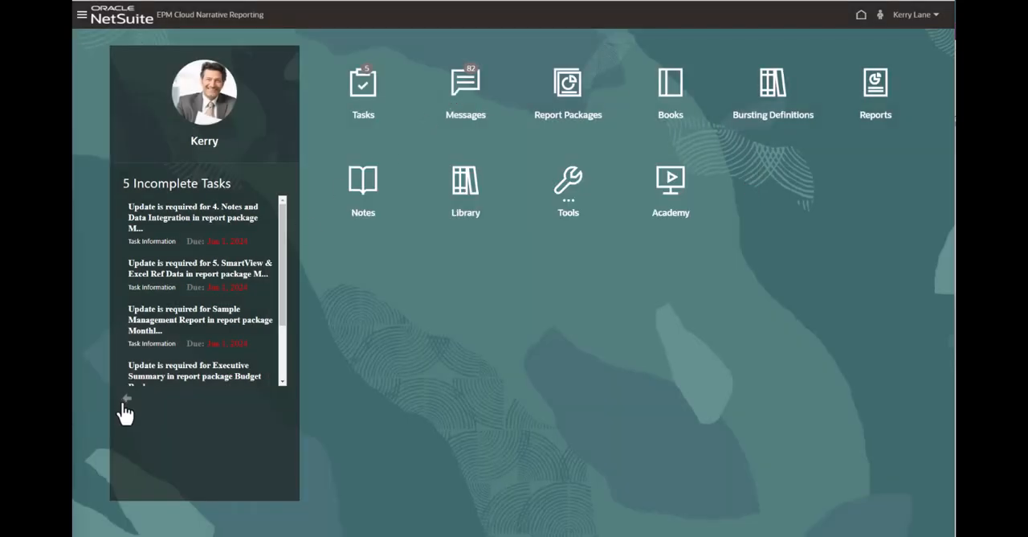
{"action": "left_click", "coordinate": [126, 400]}
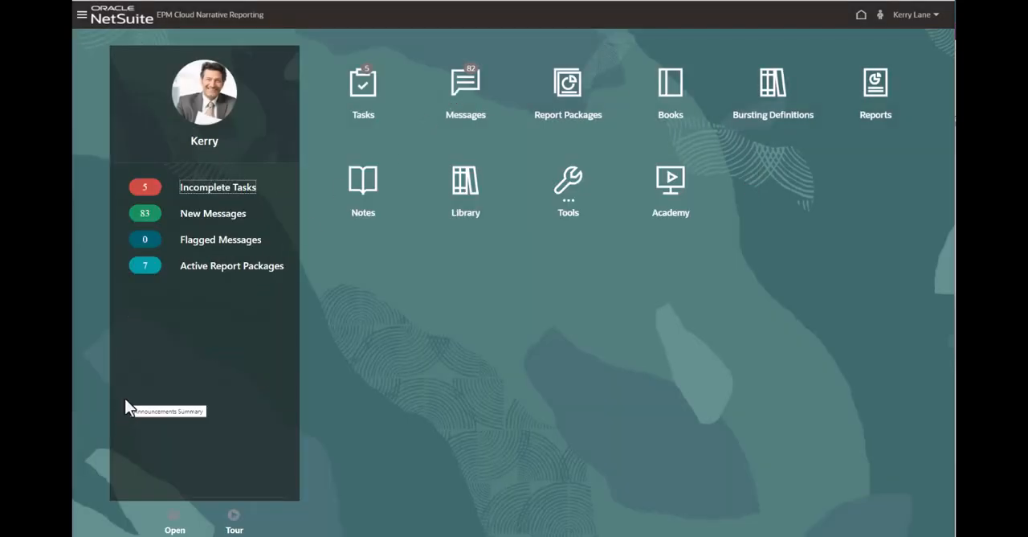
- Open Sample Report Package - Word from the active report packages
{"action": "left_click", "coordinate": [214, 266]}
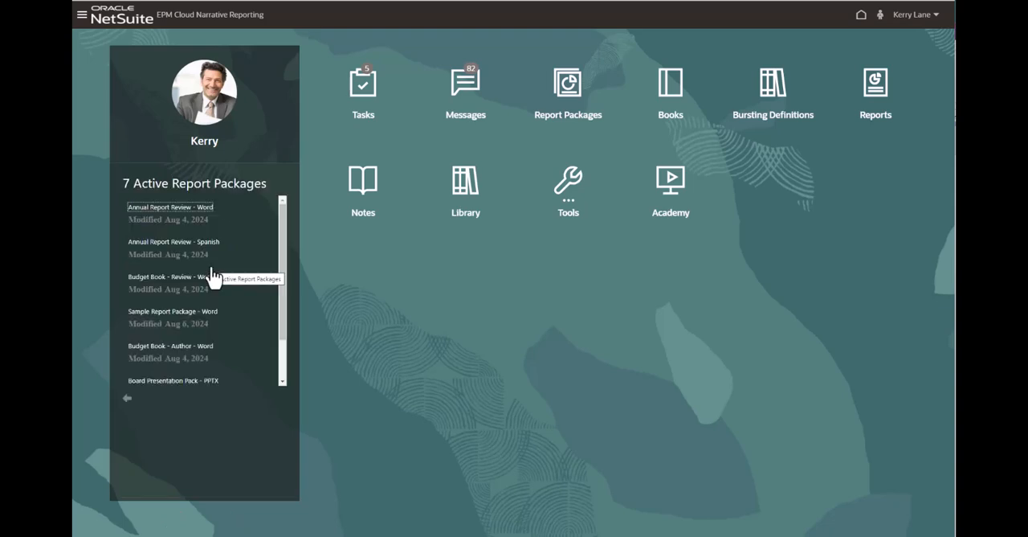
{"action": "left_click", "coordinate": [203, 316]}
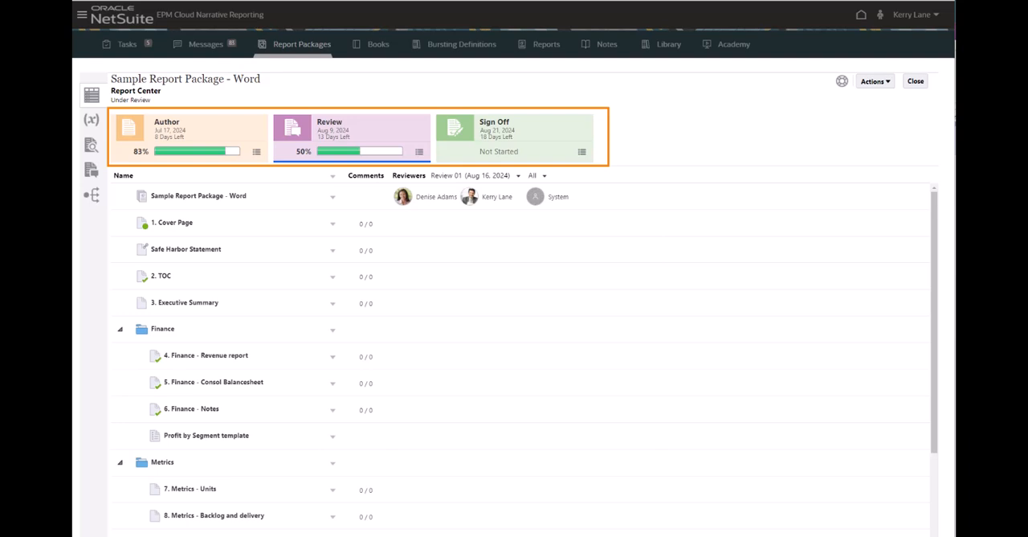
- Preview the report package and look through its first pages, including the period-ended date on the cover page
{"action": "left_click", "coordinate": [90, 147]}
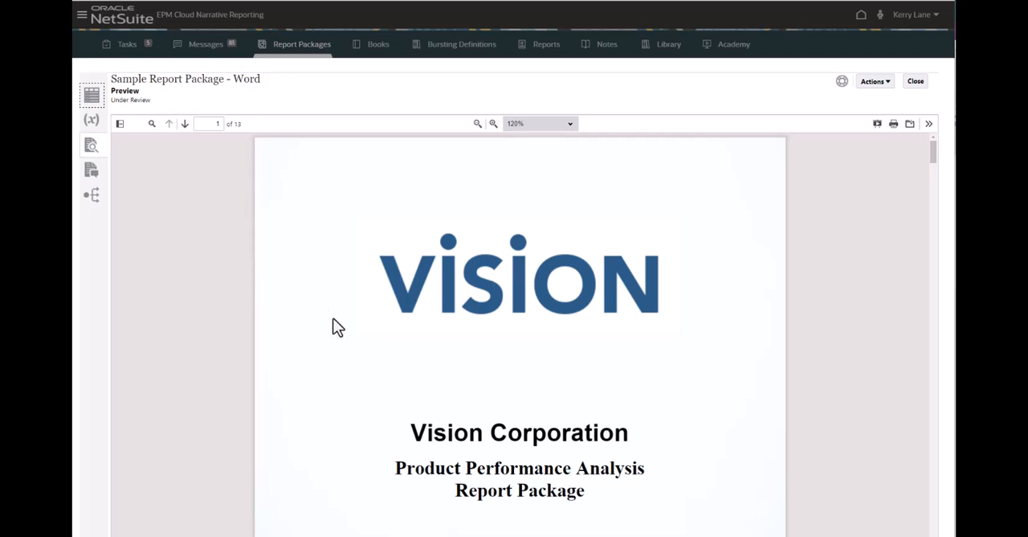
{"action": "scroll", "coordinate": [338, 327], "scroll_direction": "down", "scroll_amount": 15}
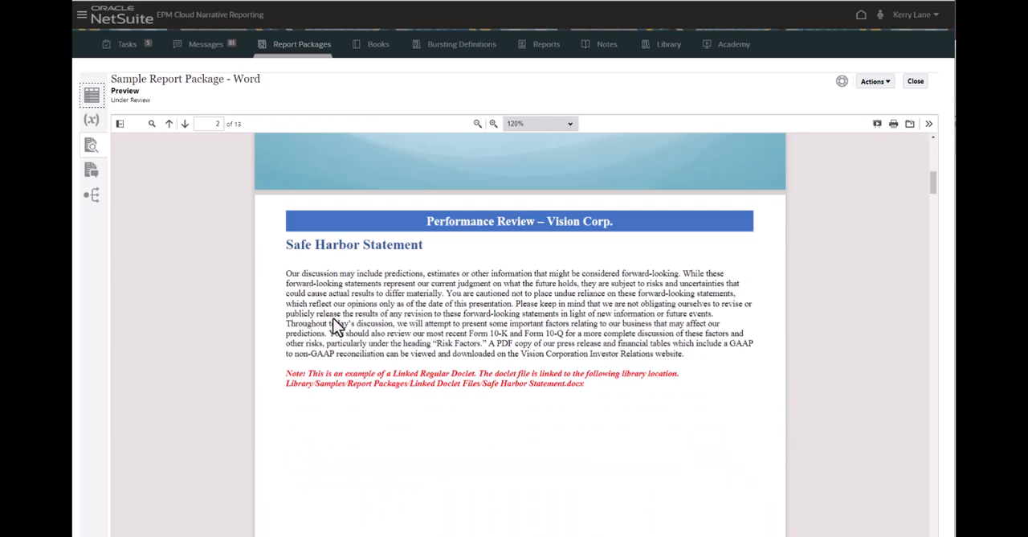
{"action": "scroll", "coordinate": [337, 326], "scroll_direction": "down", "scroll_amount": 5}
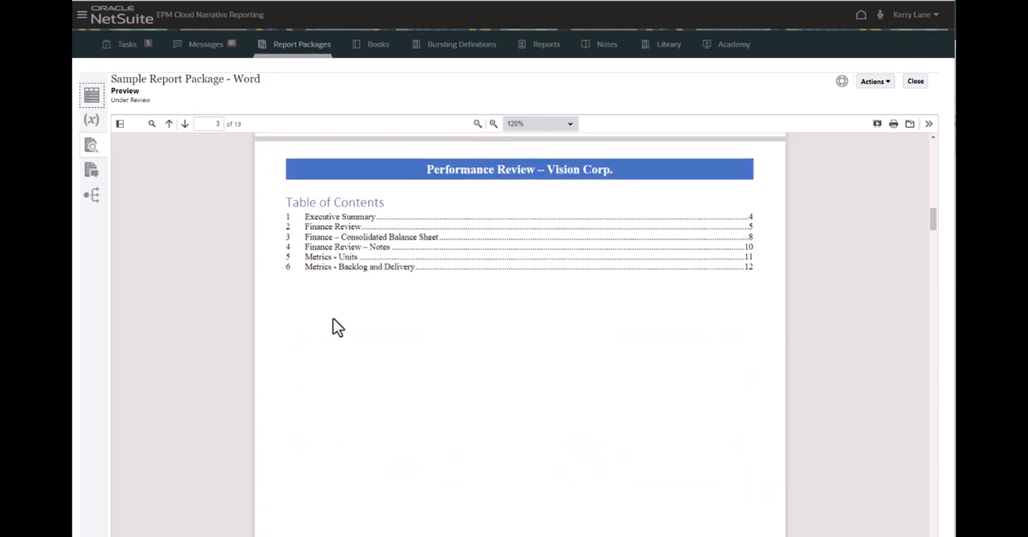
{"action": "scroll", "coordinate": [337, 326], "scroll_direction": "down", "scroll_amount": 10}
{"action": "scroll", "coordinate": [334, 321], "scroll_direction": "down", "scroll_amount": 10}
{"action": "scroll", "coordinate": [337, 324], "scroll_direction": "down", "scroll_amount": 1}
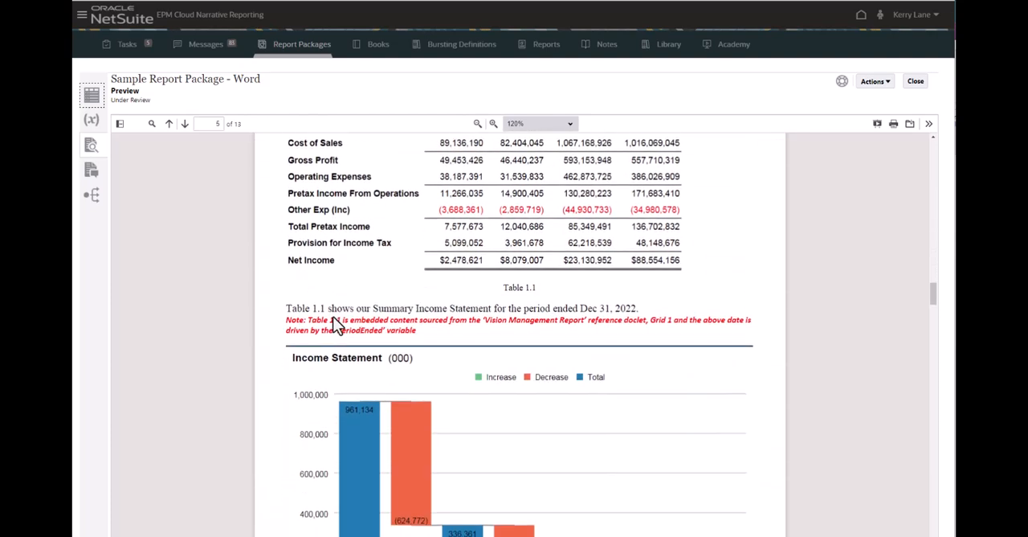
{"action": "scroll", "coordinate": [337, 324], "scroll_direction": "up", "scroll_amount": 20}
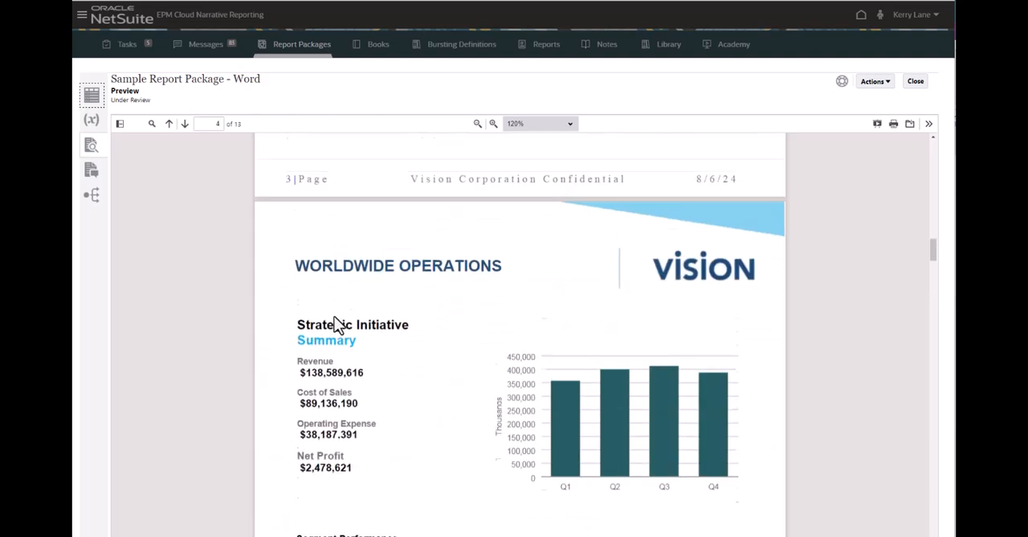
{"action": "scroll", "coordinate": [336, 325], "scroll_direction": "up", "scroll_amount": 10}
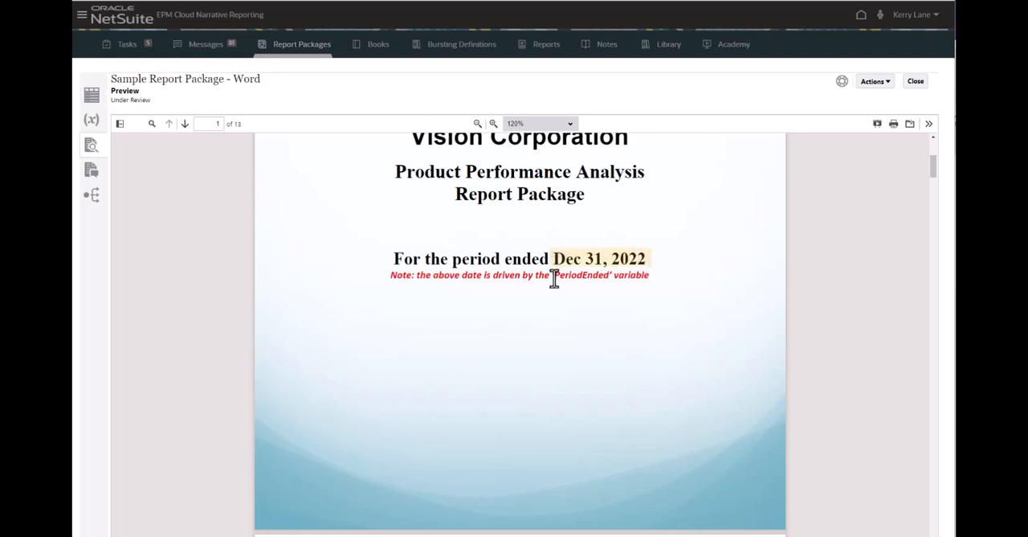
- Show the report package's variables and check which doclets use PeriodEnded
{"action": "left_click", "coordinate": [93, 122]}
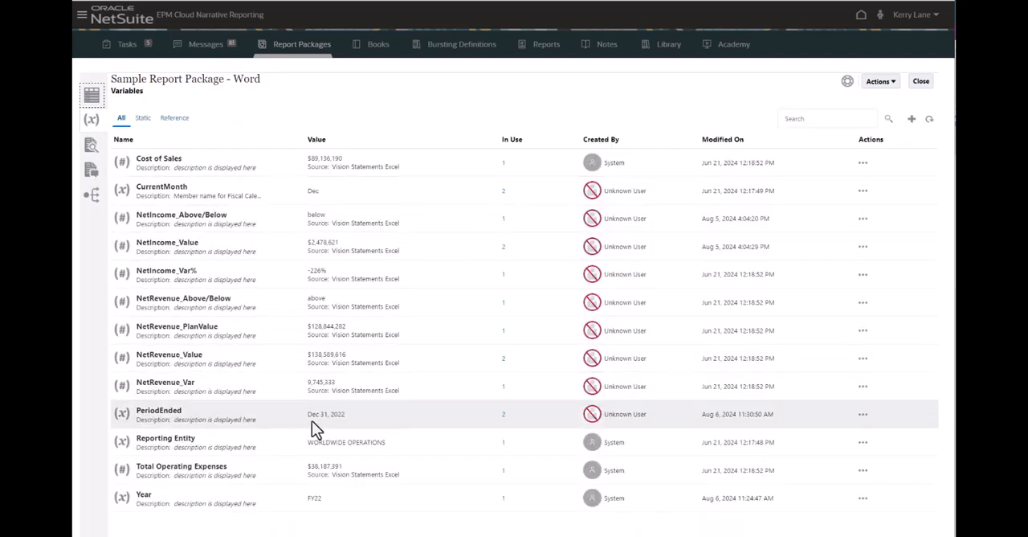
{"action": "left_click", "coordinate": [503, 415]}
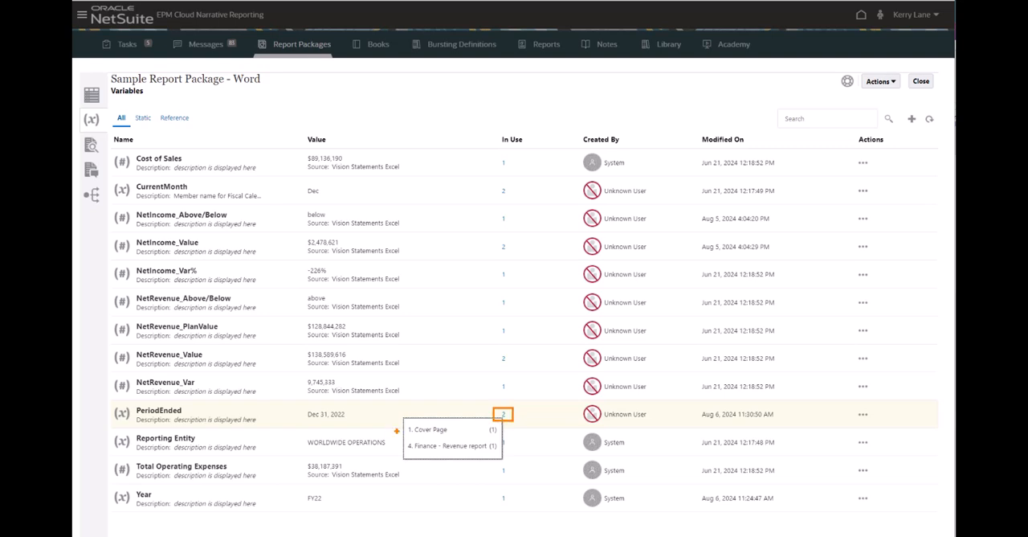
{"action": "left_click_drag", "start_coordinate": [403, 427], "coordinate": [395, 446]}
- Set the PeriodEnded variable's value to Dec 31, 2023 and preview the report package
{"action": "left_click", "coordinate": [863, 415]}
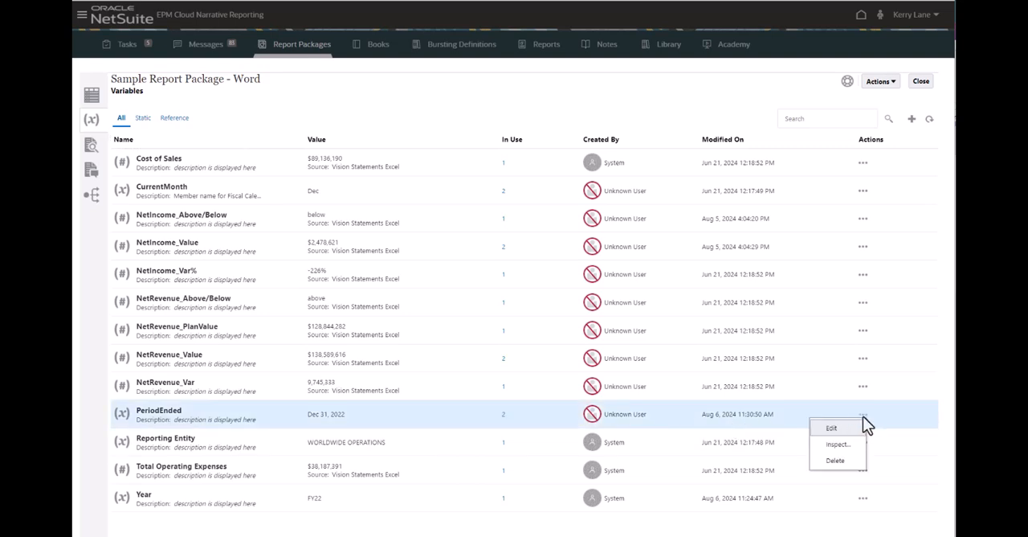
{"action": "left_click", "coordinate": [852, 428]}
{"action": "left_click", "coordinate": [504, 384]}
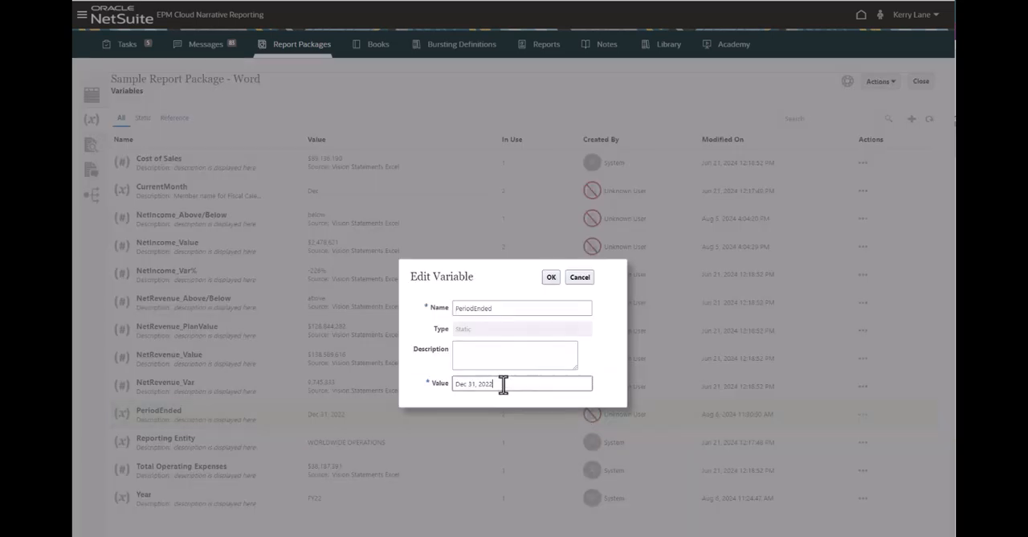
{"action": "type", "text": "3"}
{"action": "left_click", "coordinate": [551, 278]}
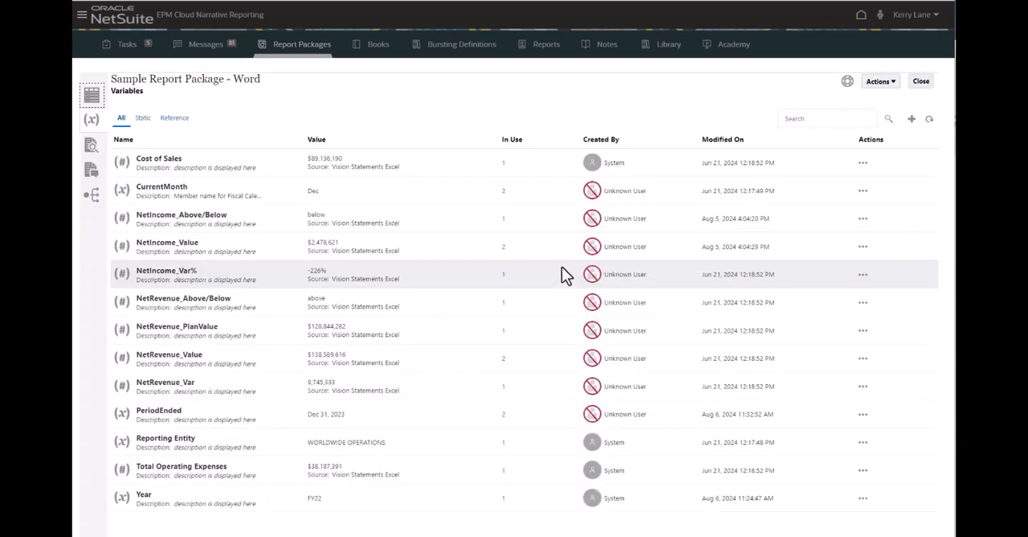
{"action": "left_click", "coordinate": [92, 149]}
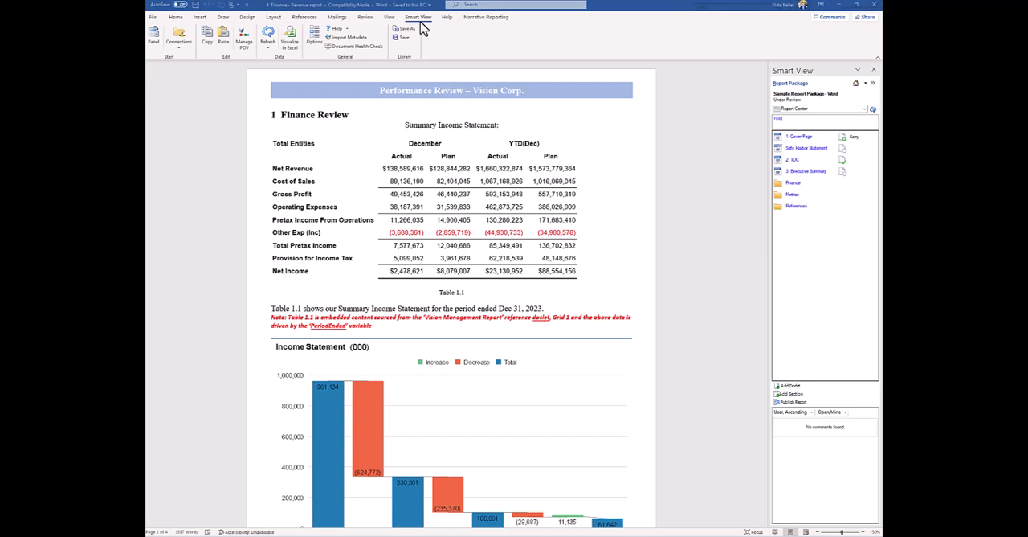
- In Word, inspect the Finance - Revenue report doclet's variables and embedded content, compare with the source workbook's Rules sheet, and close the properties
{"action": "left_click", "coordinate": [480, 18]}
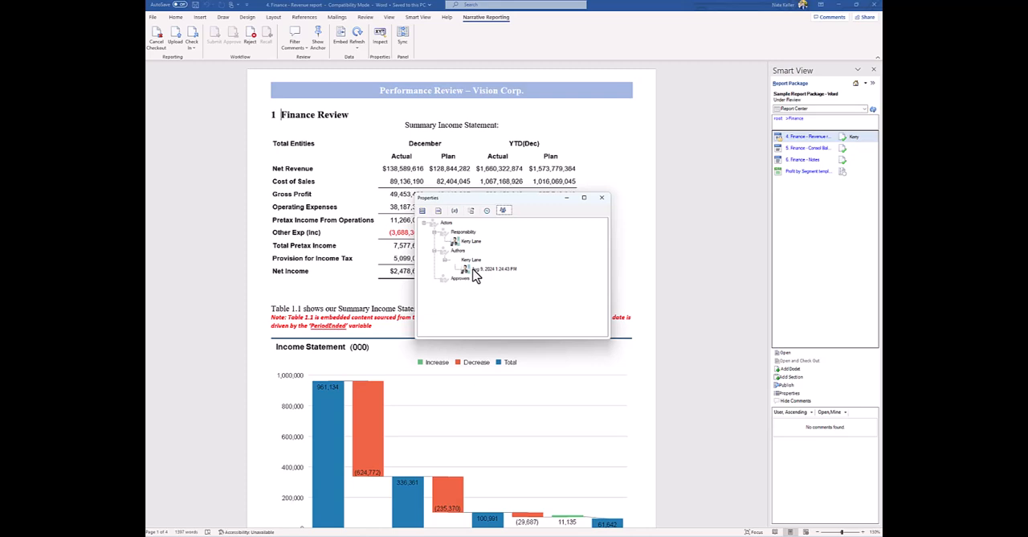
{"action": "left_click", "coordinate": [455, 210]}
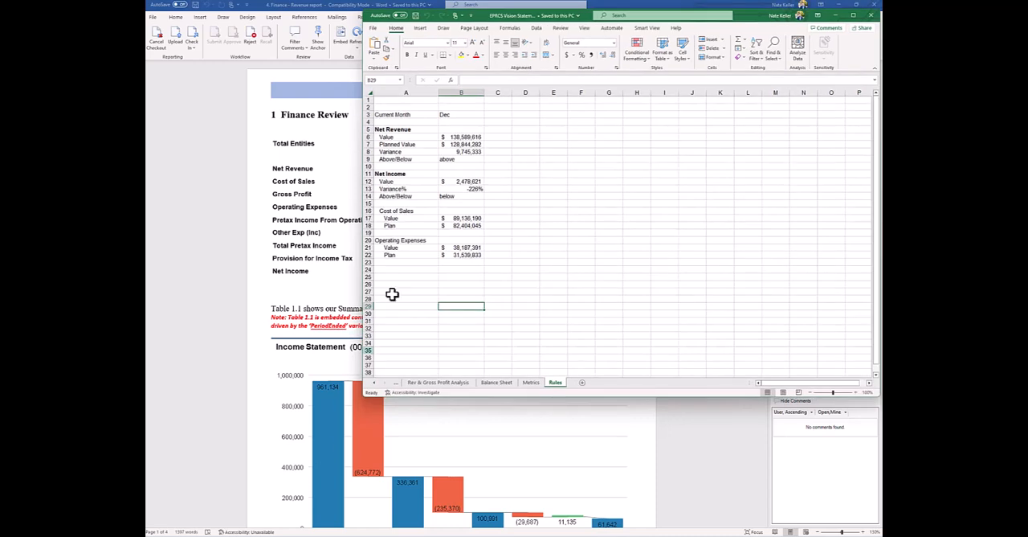
{"action": "left_click", "coordinate": [256, 95]}
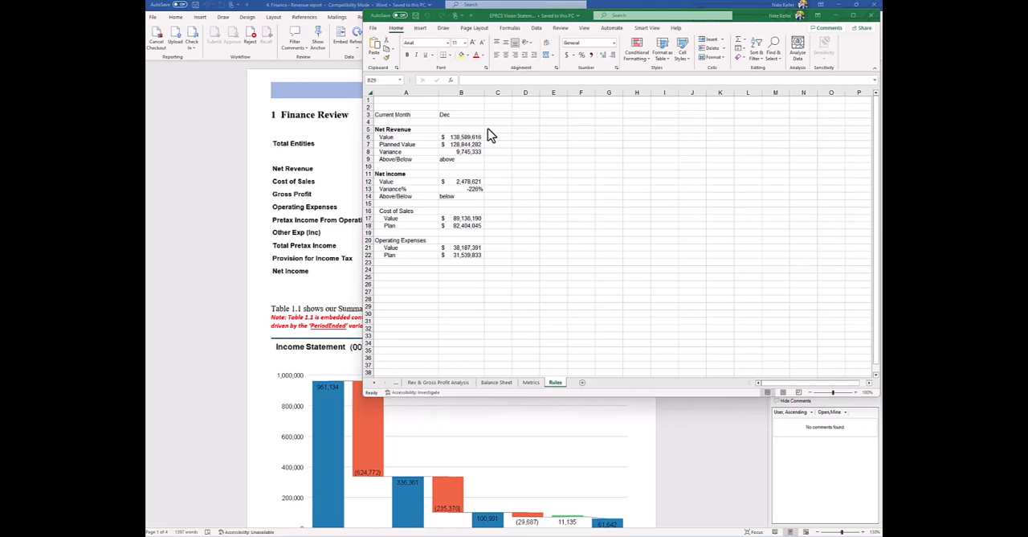
{"action": "left_click", "coordinate": [838, 16]}
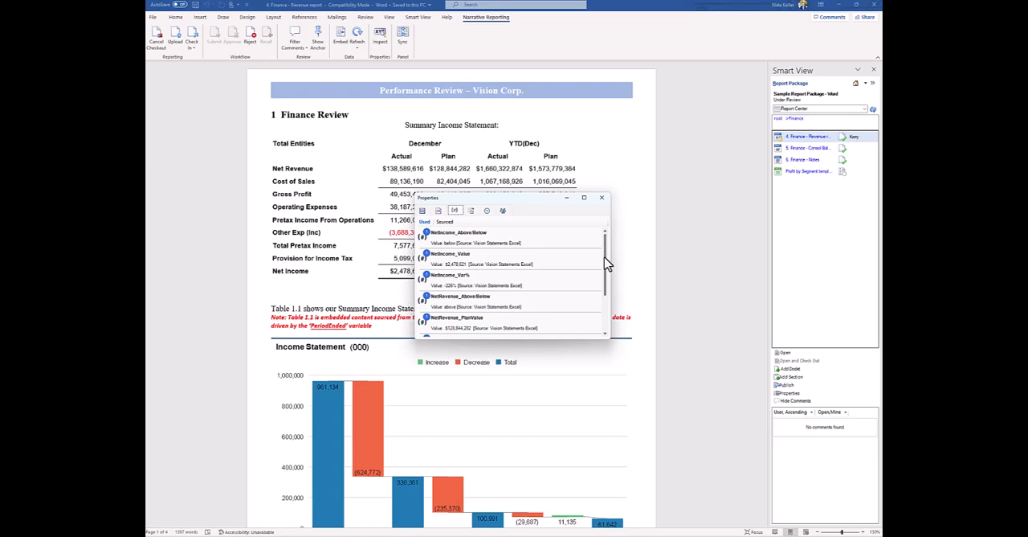
{"action": "left_click", "coordinate": [438, 211]}
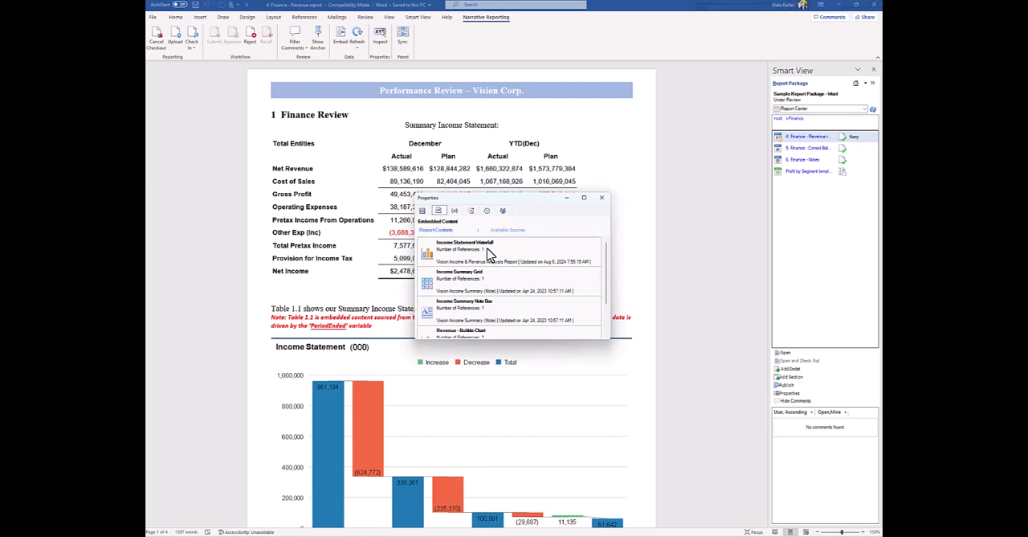
{"action": "key", "text": "Escape"}
- Identify the variable behind the date in the sentence below Table 1.1, and view the doclet's variables in its properties
{"action": "double_click", "coordinate": [504, 310]}
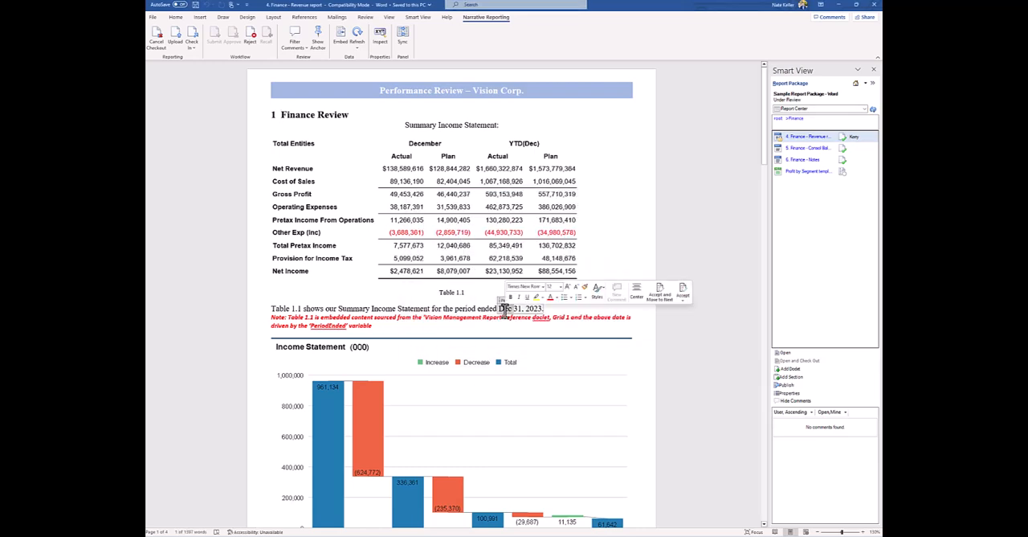
{"action": "left_click_drag", "start_coordinate": [548, 309], "coordinate": [503, 316]}
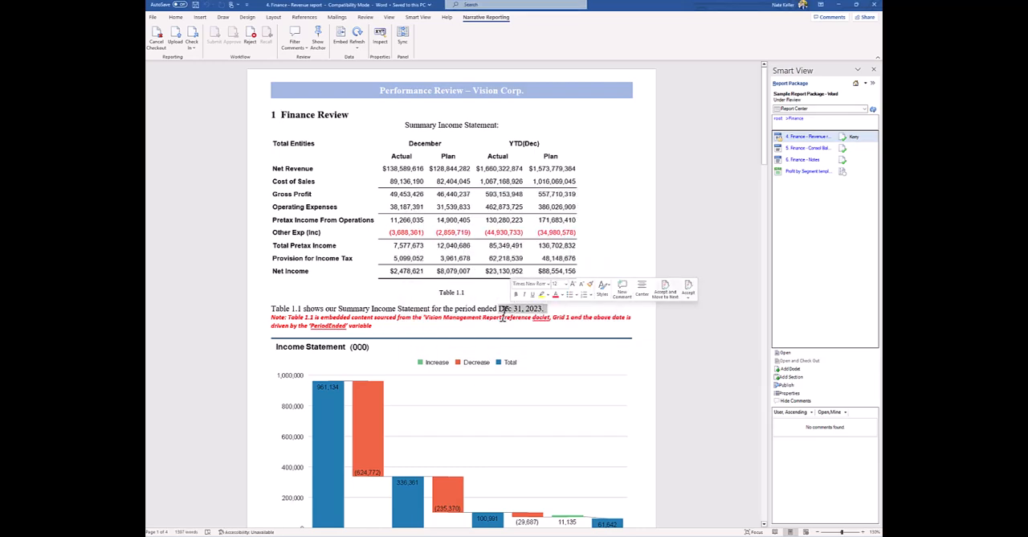
{"action": "left_click", "coordinate": [504, 313]}
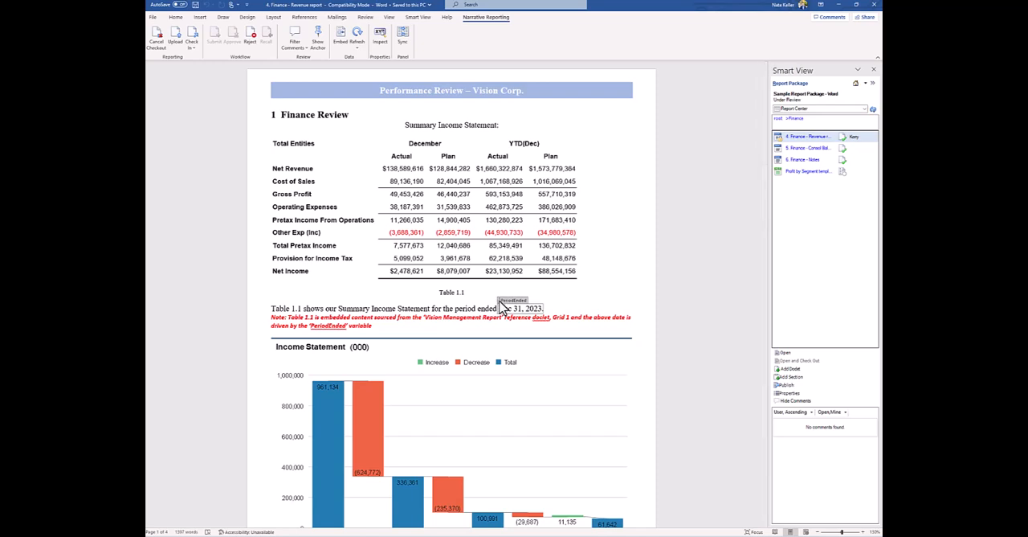
{"action": "left_click", "coordinate": [379, 37]}
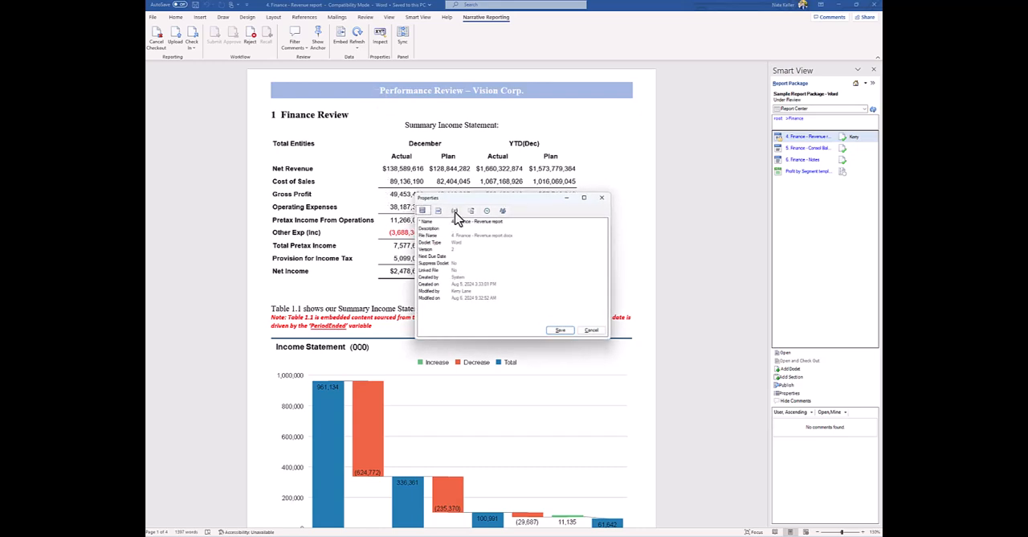
{"action": "left_click", "coordinate": [455, 211]}
- Replace "APAC" with "Europe" in the net revenue paragraph below the notes on page 2
{"action": "scroll", "coordinate": [500, 272], "scroll_direction": "down", "scroll_amount": 2}
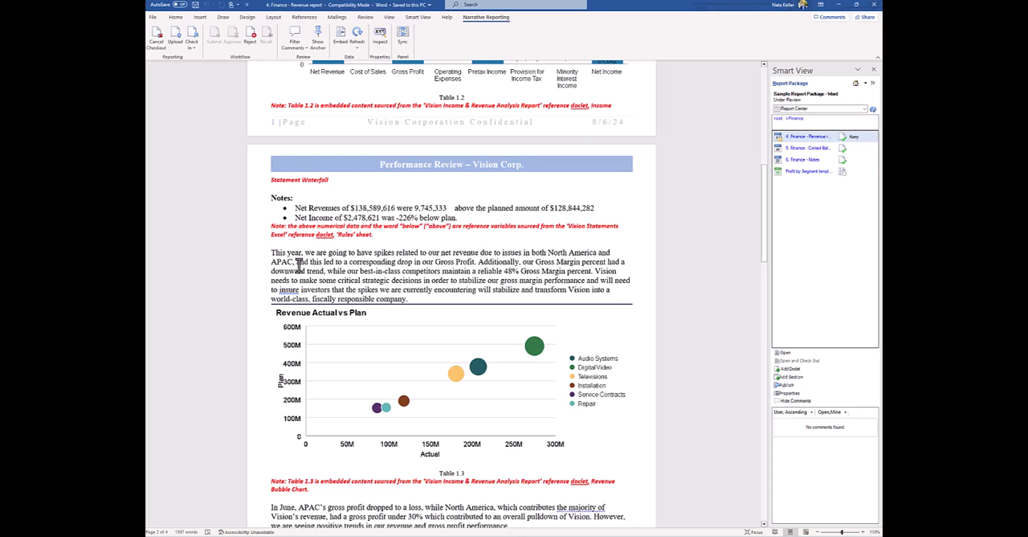
{"action": "double_click", "coordinate": [286, 262]}
{"action": "type", "text": "Europe"}
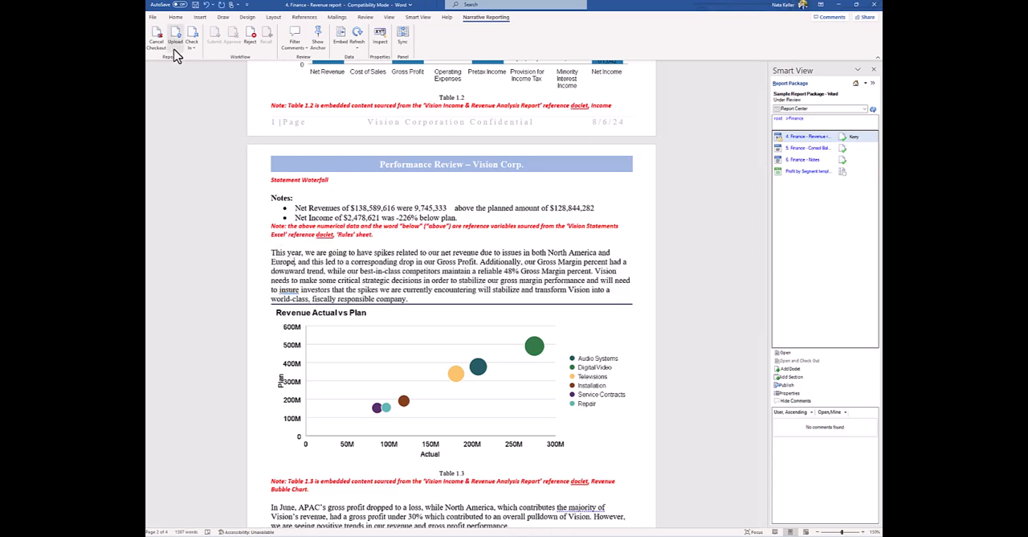
- Check in the edited Finance - Revenue report doclet and maximize its reopened document window
{"action": "left_click", "coordinate": [192, 40]}
{"action": "left_click", "coordinate": [199, 69]}
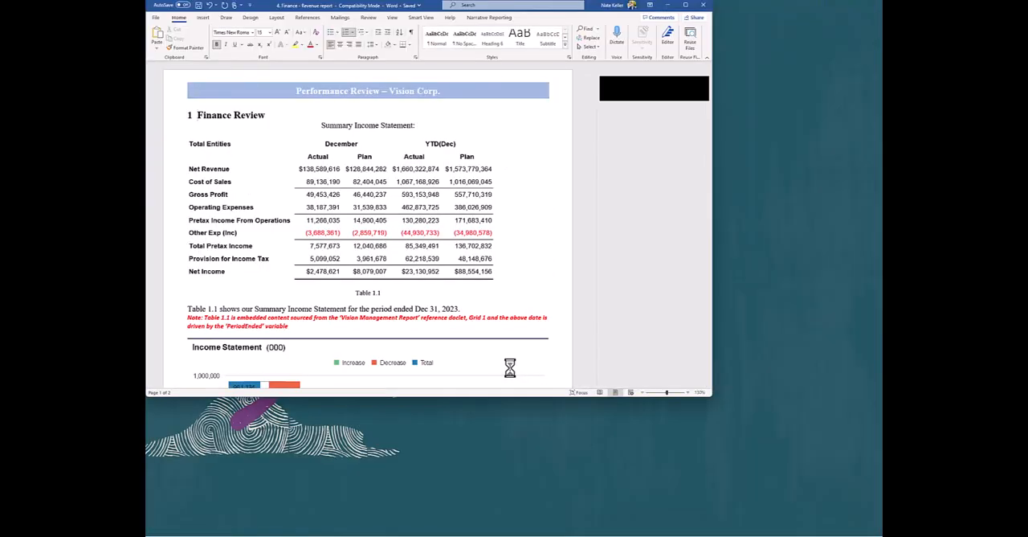
{"action": "left_click", "coordinate": [685, 6]}
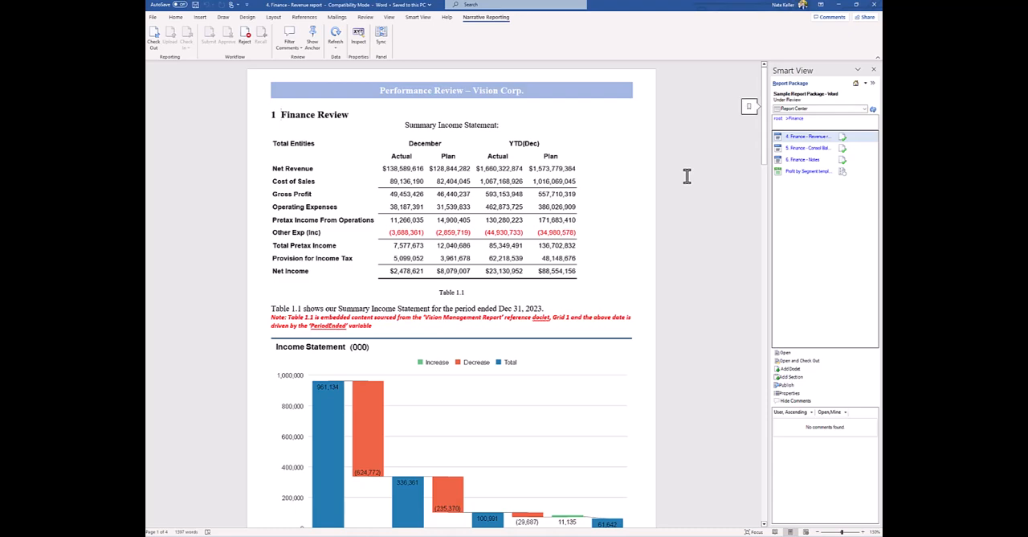
- Refresh the checked-in doclet's data and return to the report package's root folder
{"action": "scroll", "coordinate": [592, 336], "scroll_direction": "down", "scroll_amount": 12}
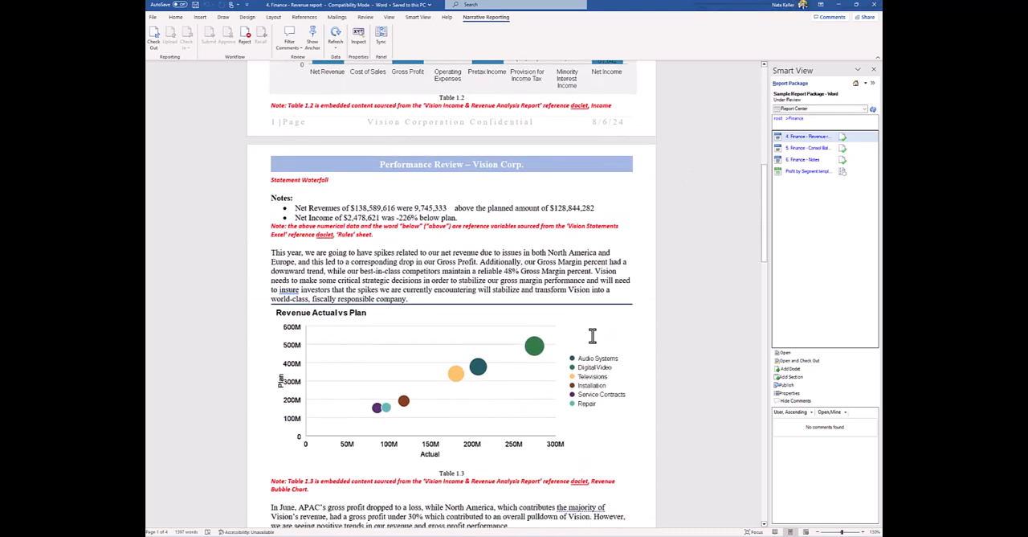
{"action": "left_click", "coordinate": [335, 49]}
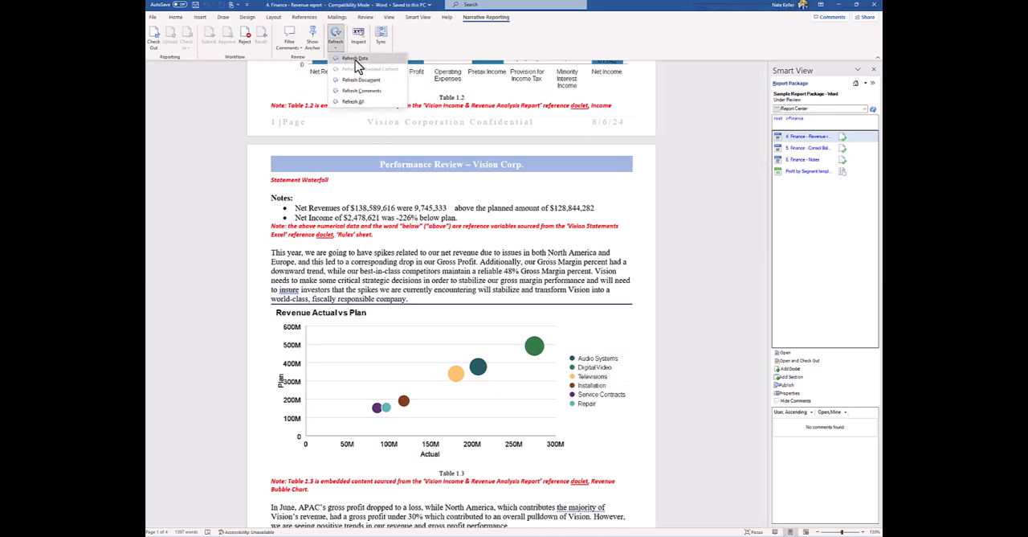
{"action": "left_click", "coordinate": [354, 59]}
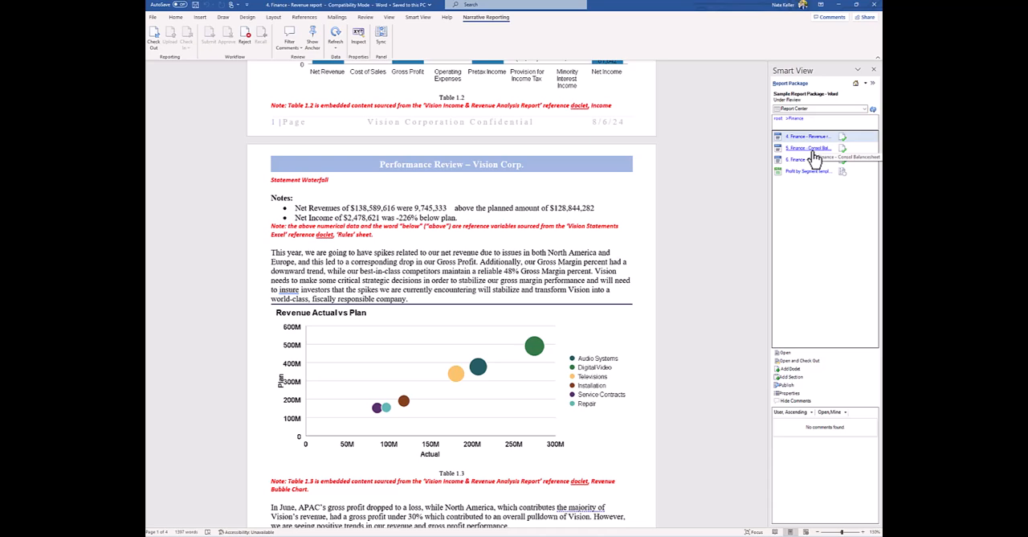
{"action": "left_click", "coordinate": [778, 119]}
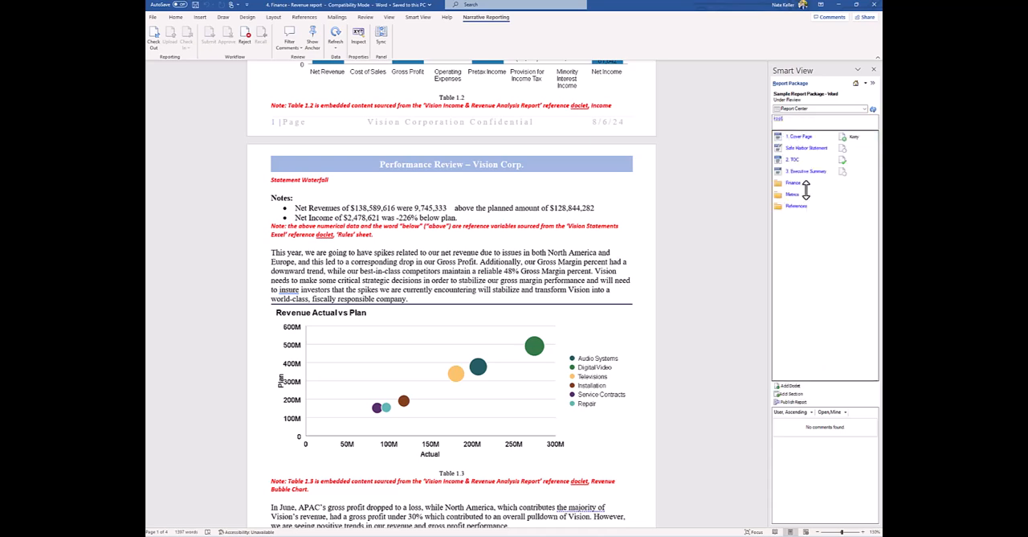